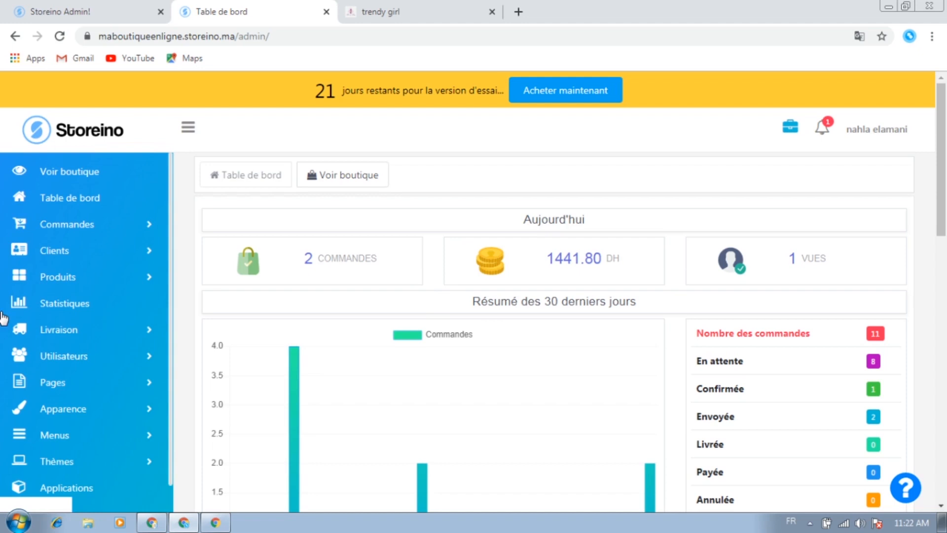
# Create a new coupon under the store's orders section with the code arwa15
pyautogui.click(78, 228)
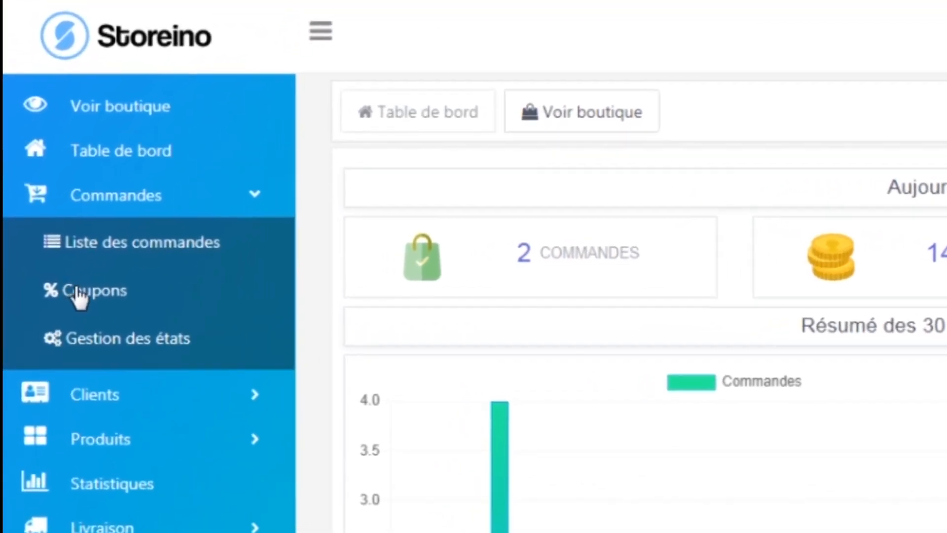
pyautogui.click(79, 292)
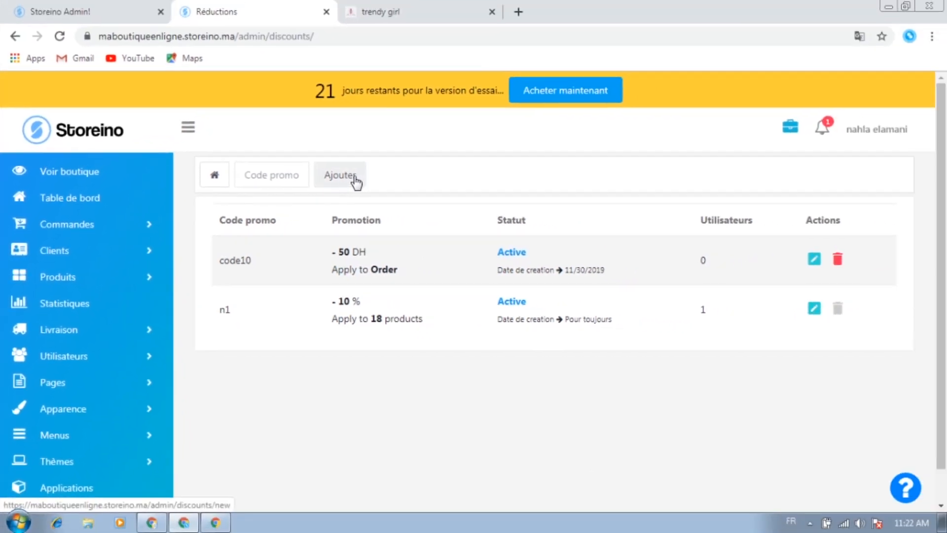
pyautogui.click(355, 182)
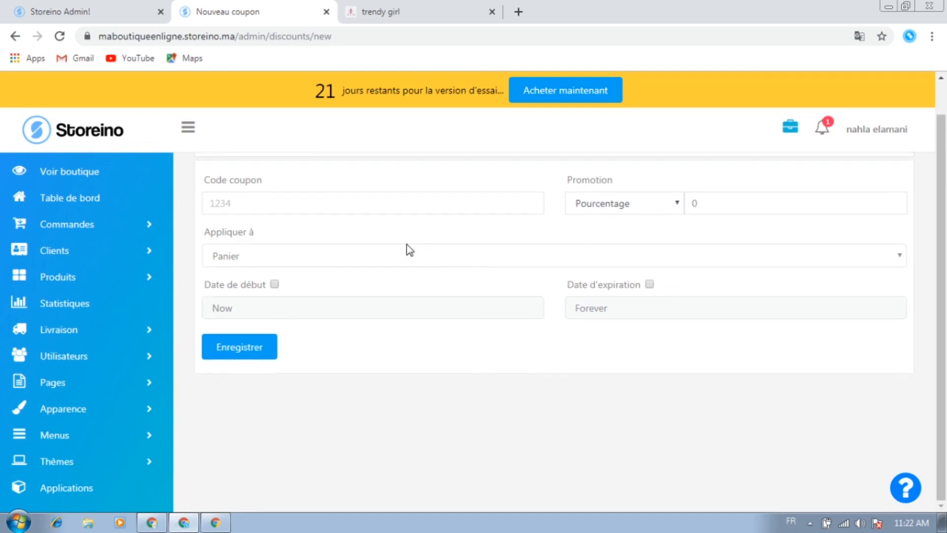
pyautogui.click(371, 241)
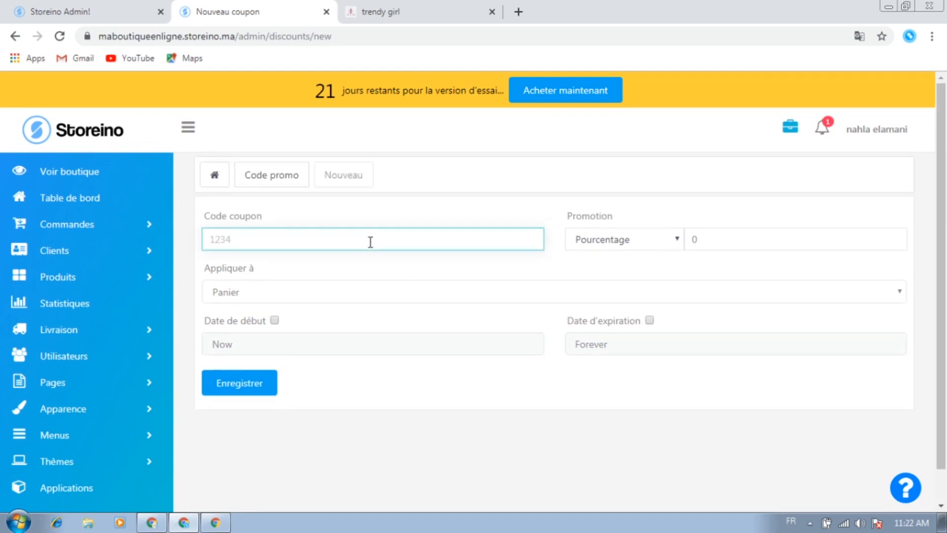
pyautogui.write('arwa15')
# Set the promotion to Pourcentage with a value of 15 and apply it to Panier
pyautogui.click(623, 242)
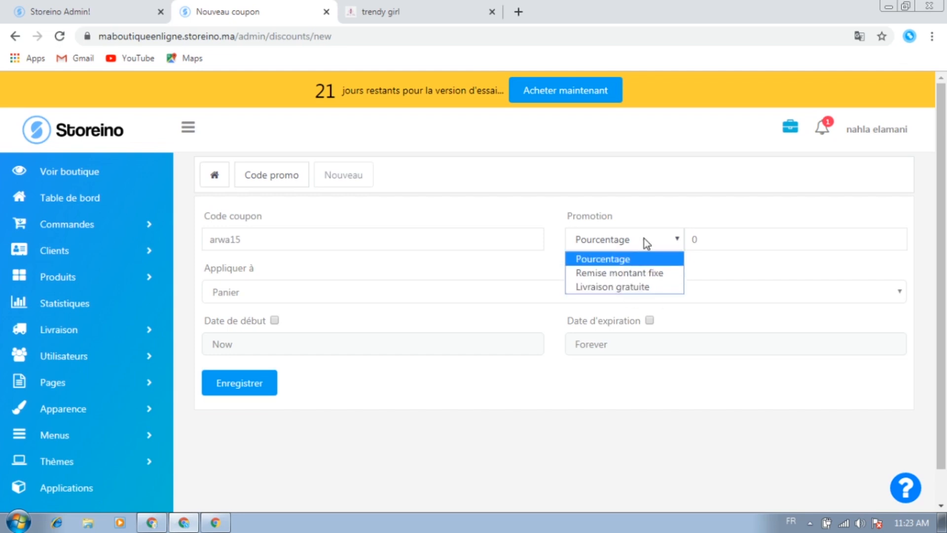
pyautogui.click(619, 263)
pyautogui.click(713, 239)
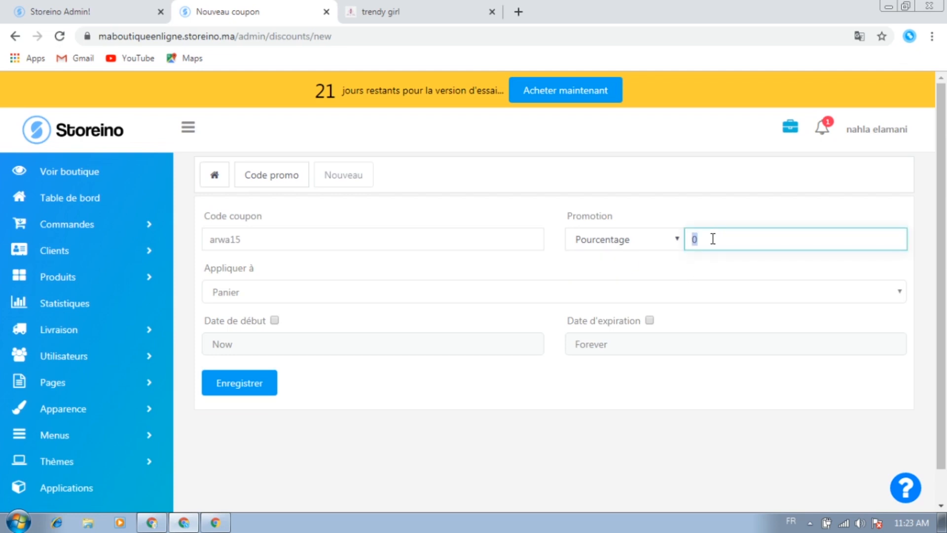
pyautogui.write('15')
pyautogui.click(624, 262)
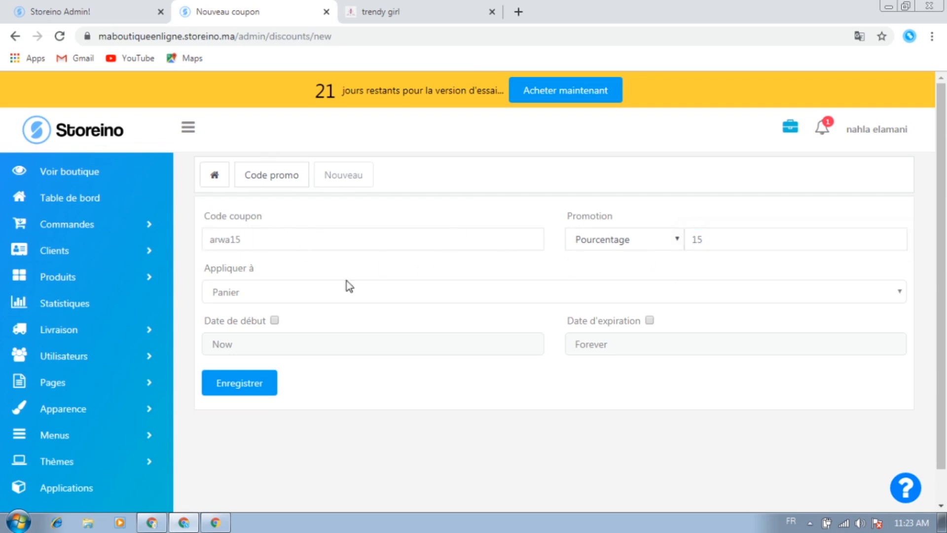
pyautogui.click(271, 296)
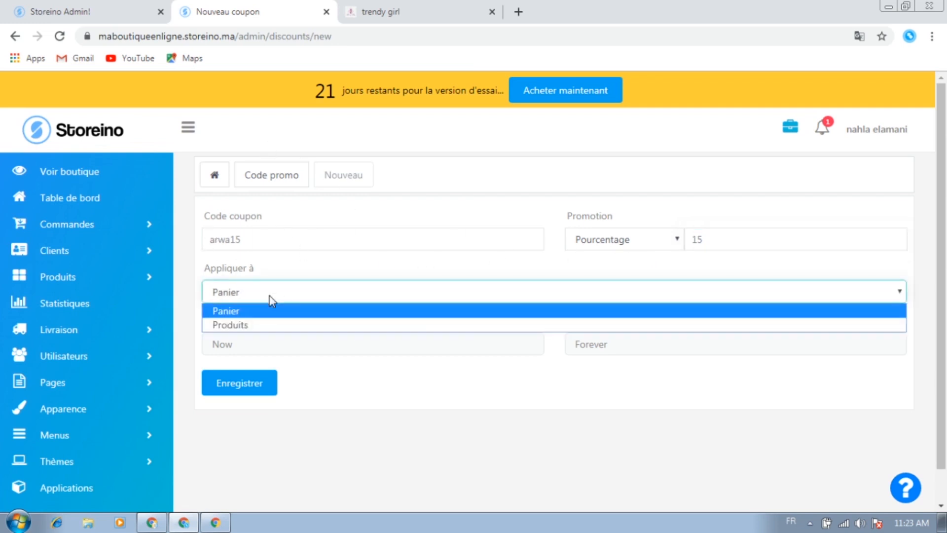
pyautogui.click(225, 312)
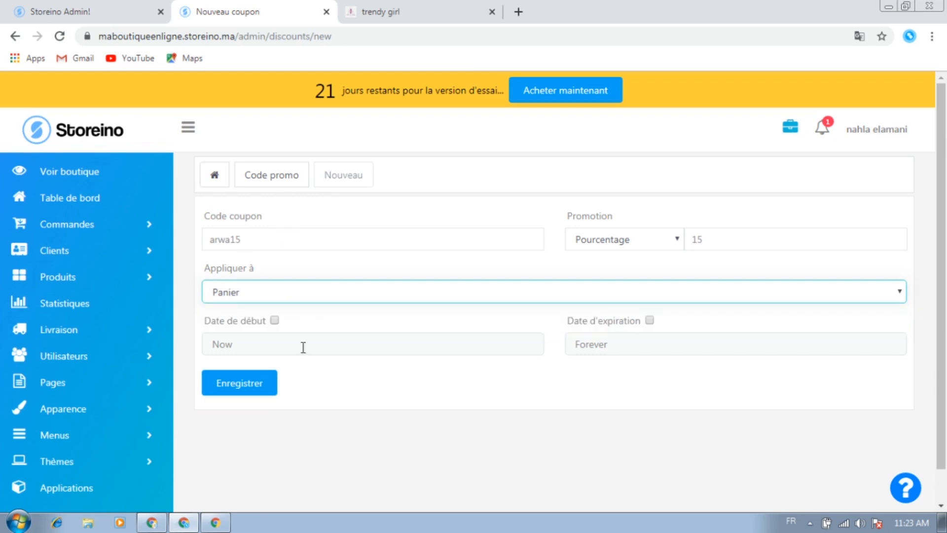
# Try applying the coupon to Produits, selecting products #17 tableau peinture LION MAYA and #18 tableau peinture mural
pyautogui.click(280, 298)
pyautogui.click(244, 325)
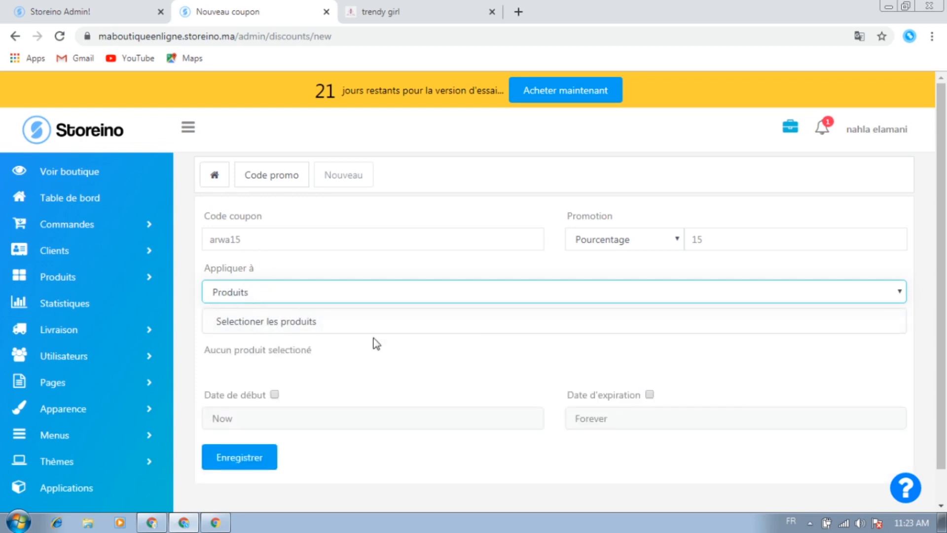
pyautogui.click(311, 328)
pyautogui.scroll(-5, 434, 269)
pyautogui.scroll(5, 434, 269)
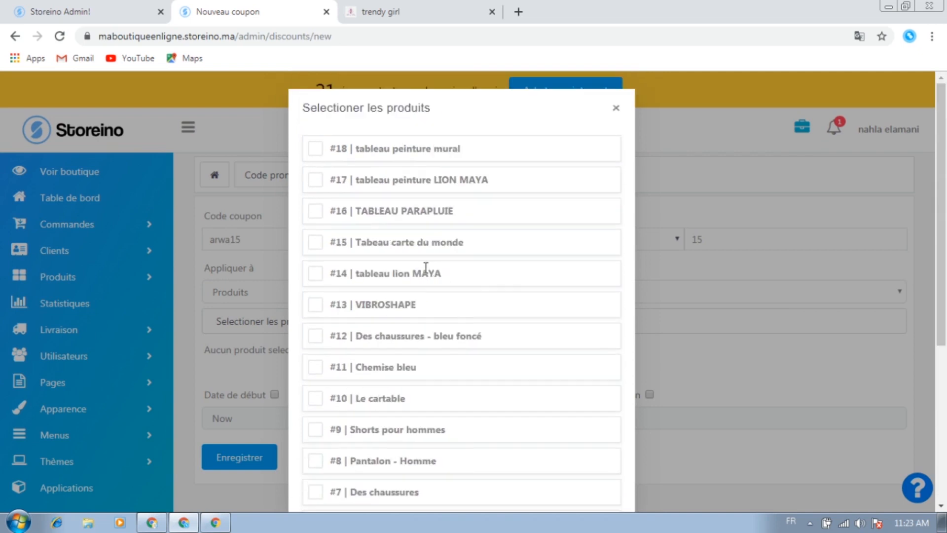
pyautogui.click(316, 180)
pyautogui.click(316, 149)
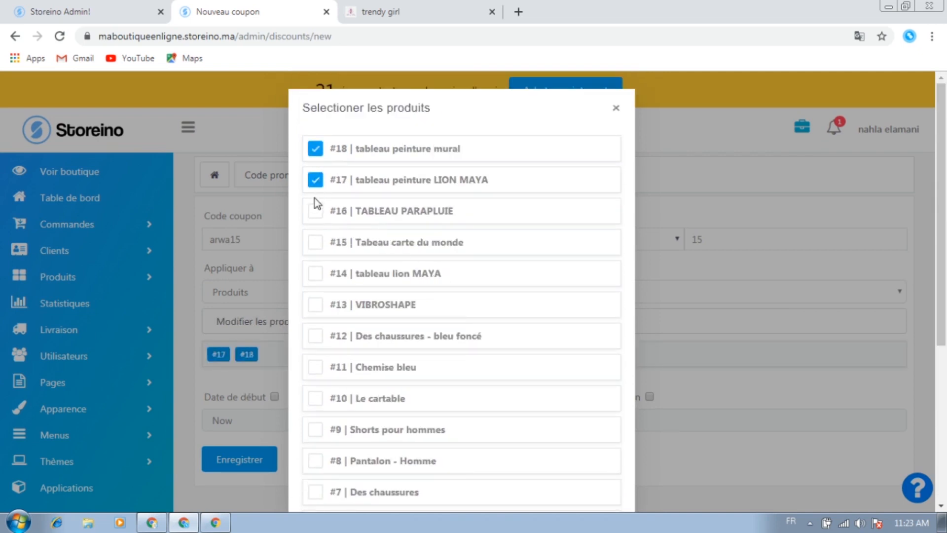
# Try different combinations of products #16, #17 and #18 for the coupon, then deselect them all
pyautogui.click(314, 148)
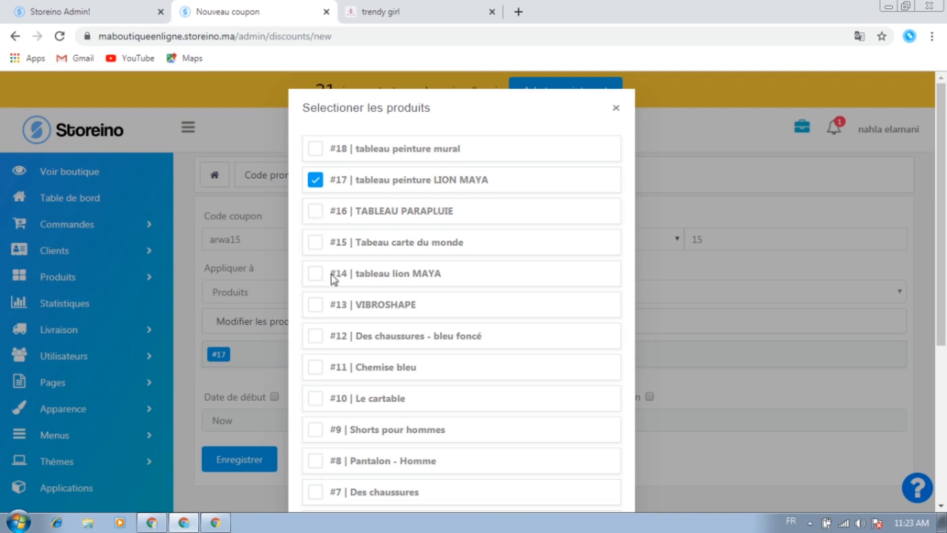
pyautogui.scroll(-5, 352, 312)
pyautogui.scroll(5, 352, 312)
pyautogui.click(315, 151)
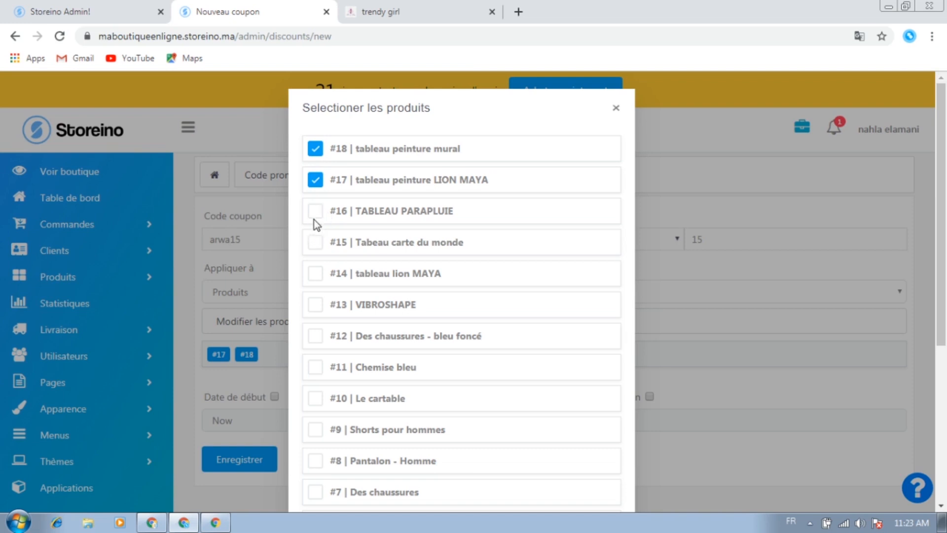
pyautogui.click(315, 217)
pyautogui.click(315, 211)
pyautogui.click(315, 179)
pyautogui.click(315, 149)
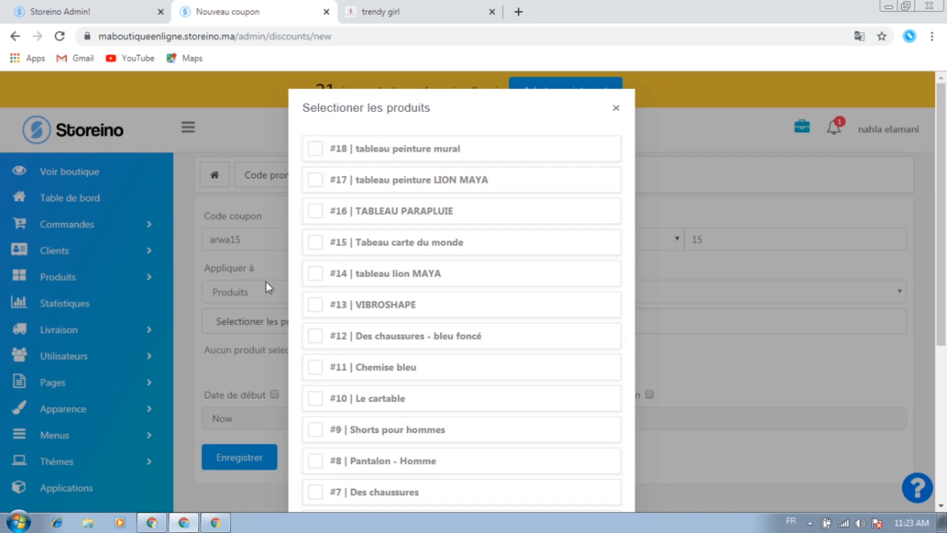
# Close the product selection and set the coupon to apply to Panier again
pyautogui.click(637, 370)
pyautogui.click(316, 295)
pyautogui.click(294, 310)
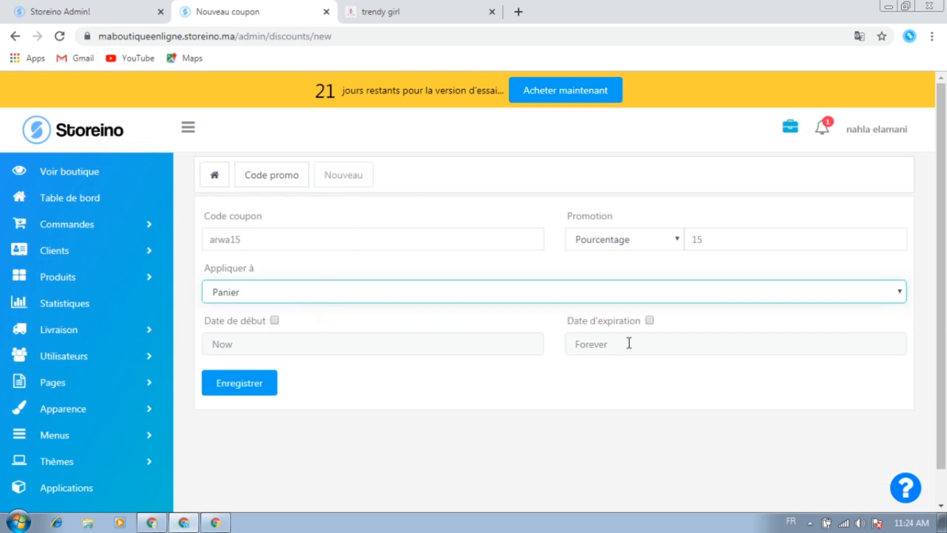
# Try enabling a custom start date for the coupon, then turn it off again
pyautogui.click(274, 320)
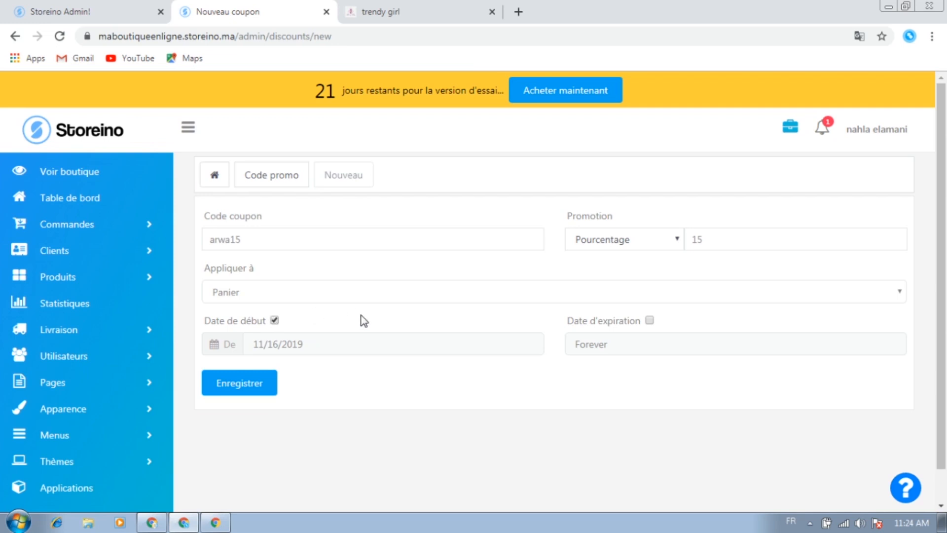
pyautogui.click(272, 322)
pyautogui.click(275, 320)
pyautogui.click(277, 341)
pyautogui.click(323, 374)
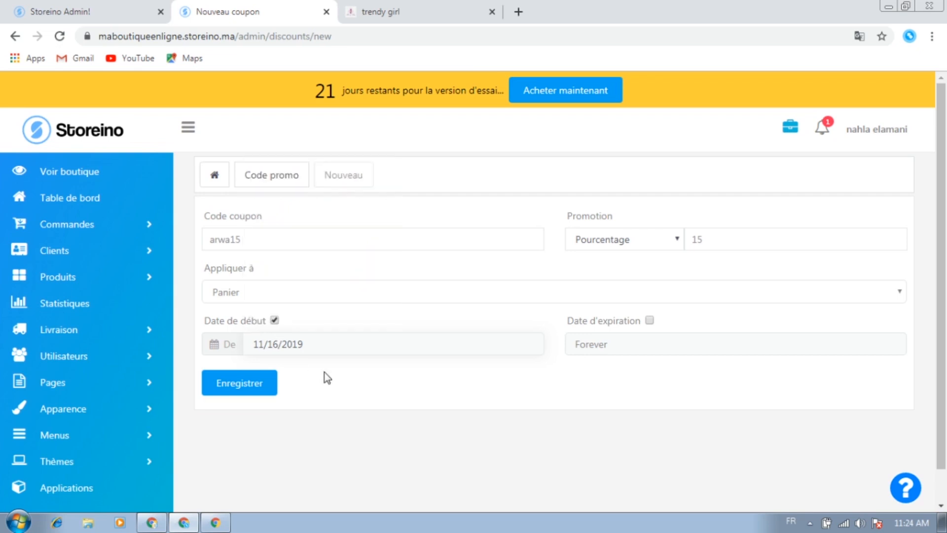
pyautogui.click(275, 320)
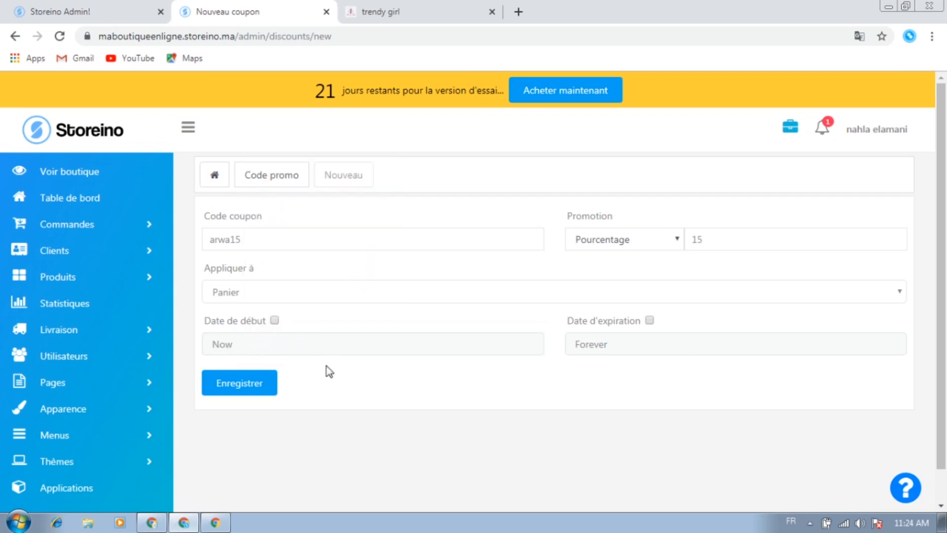
# Enable the expiration date, set it to 11/30/2019 and save the coupon
pyautogui.click(648, 321)
pyautogui.click(630, 346)
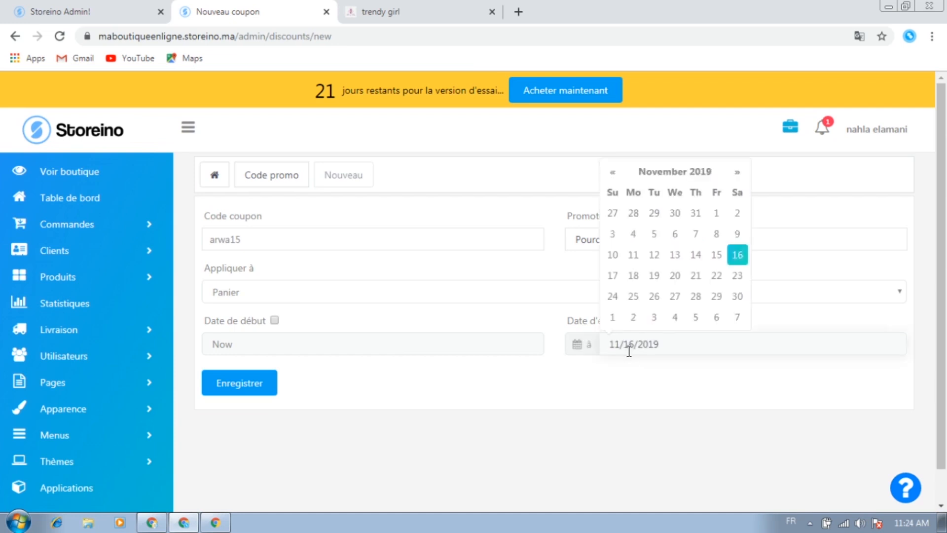
pyautogui.click(738, 298)
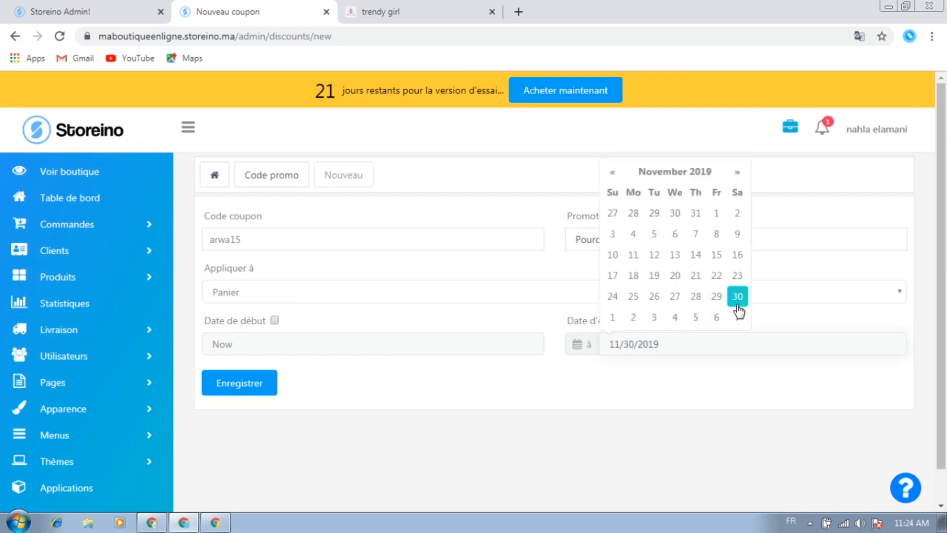
pyautogui.click(552, 379)
pyautogui.click(246, 386)
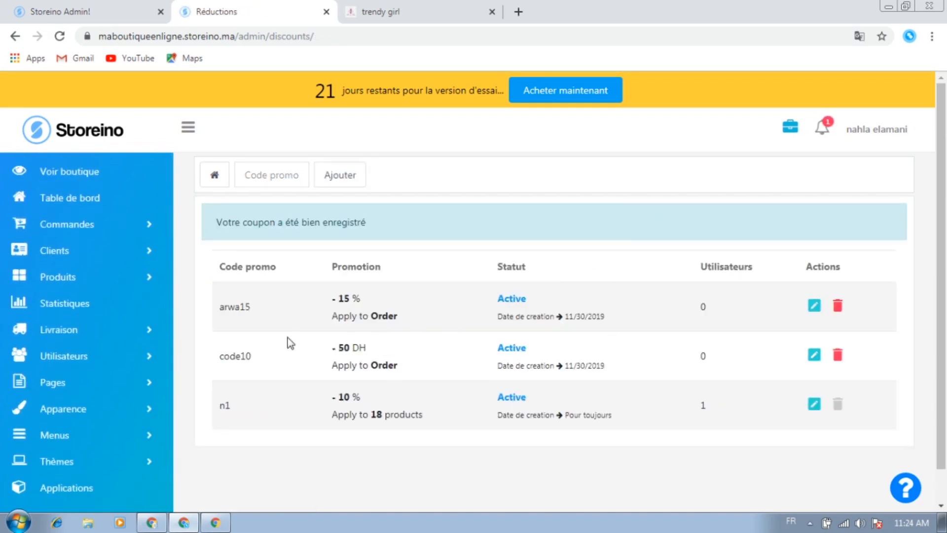
pyautogui.moveTo(251, 306); pyautogui.dragTo(215, 312)
pyautogui.click(215, 312)
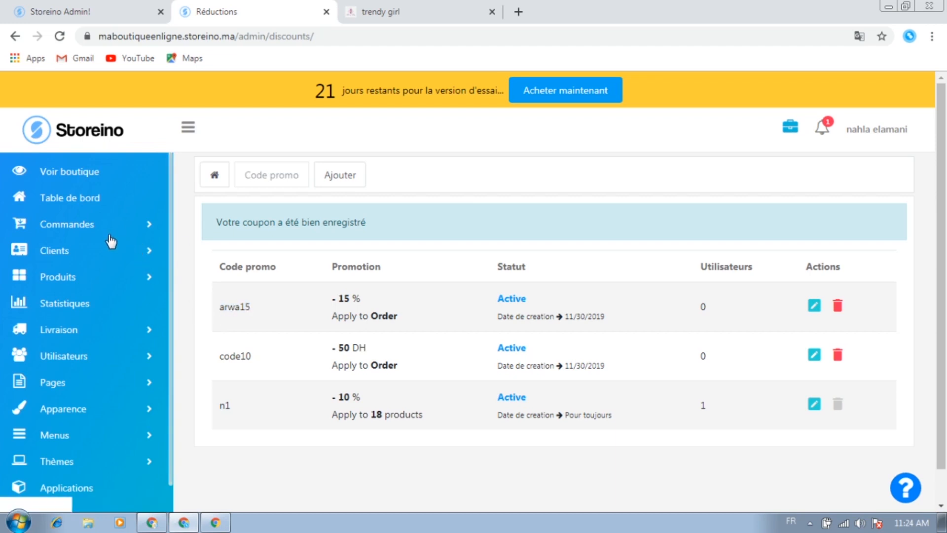
# Switch to the trendy girl storefront and add the tableau peinture mural product to the cart
pyautogui.click(428, 2)
pyautogui.scroll(-10, 534, 242)
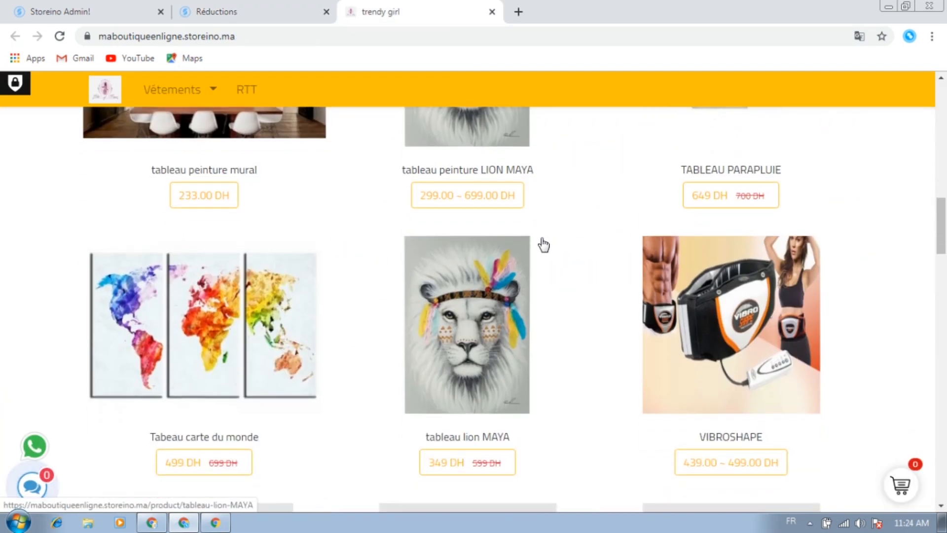
pyautogui.scroll(1, 211, 288)
pyautogui.click(199, 273)
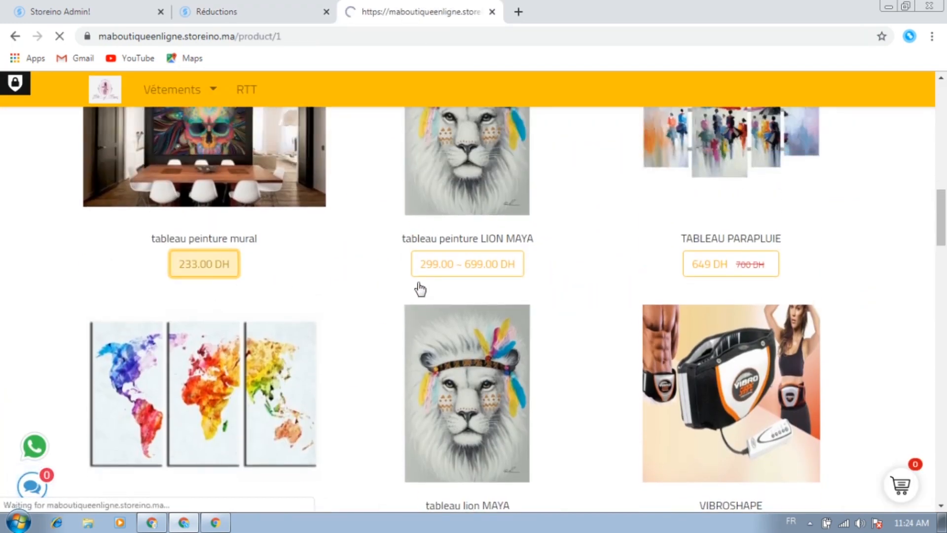
pyautogui.click(704, 389)
# Open the TABLEAU PARAPLUIE product and buy it immediately, proceeding to checkout
pyautogui.scroll(-10, 516, 368)
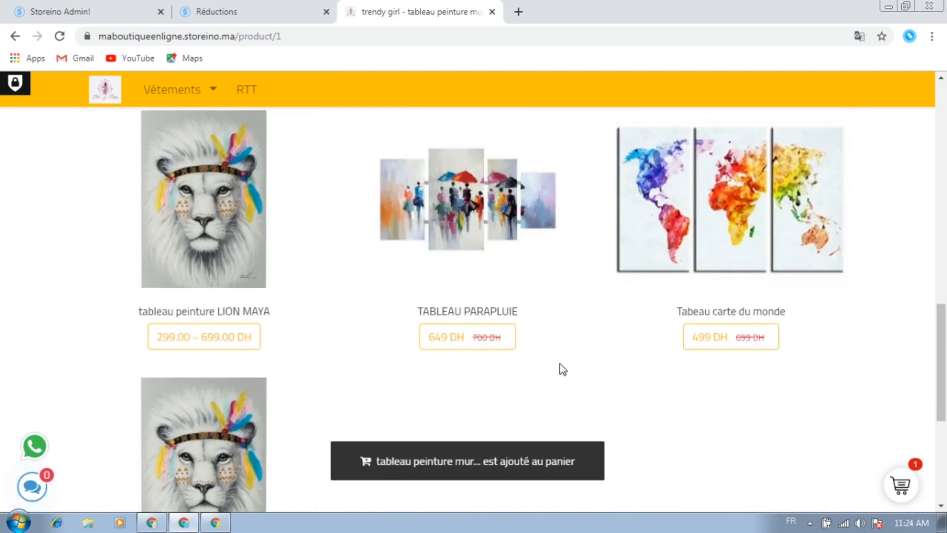
pyautogui.click(456, 339)
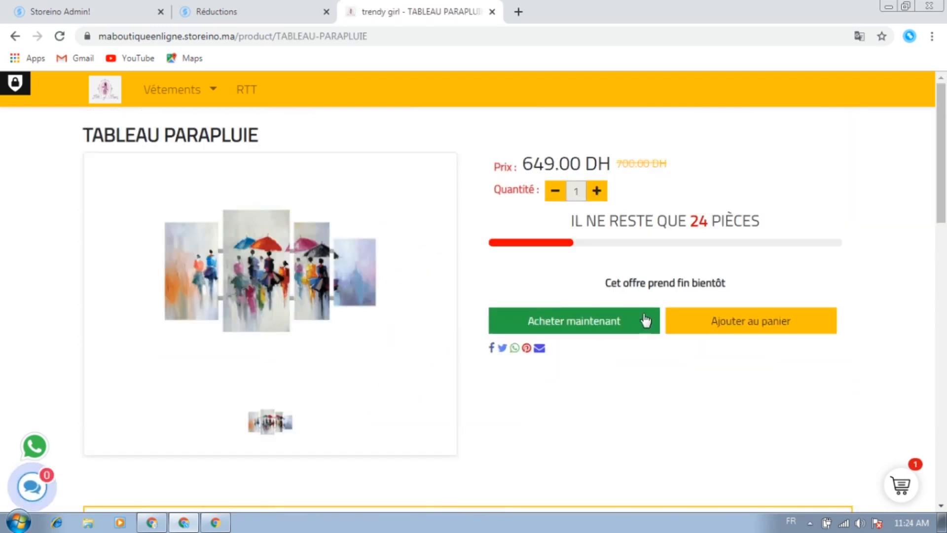
pyautogui.click(607, 365)
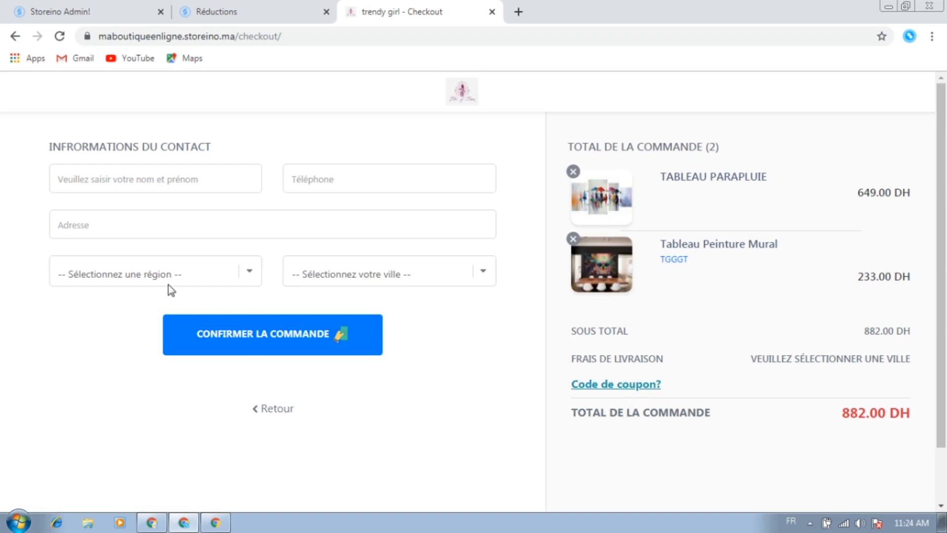
# Fill in the customer's name, phone number and address in the checkout contact information
pyautogui.click(127, 171)
pyautogui.click(94, 212)
pyautogui.click(308, 179)
pyautogui.click(305, 211)
pyautogui.click(228, 225)
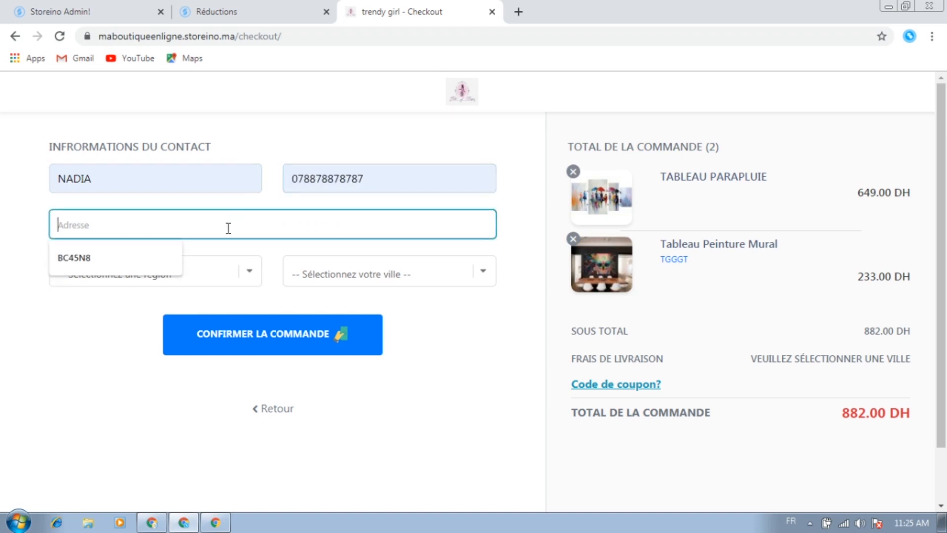
pyautogui.click(124, 251)
# Select the Grand Casablanca region and the city Ben Yakhlef for delivery
pyautogui.click(129, 273)
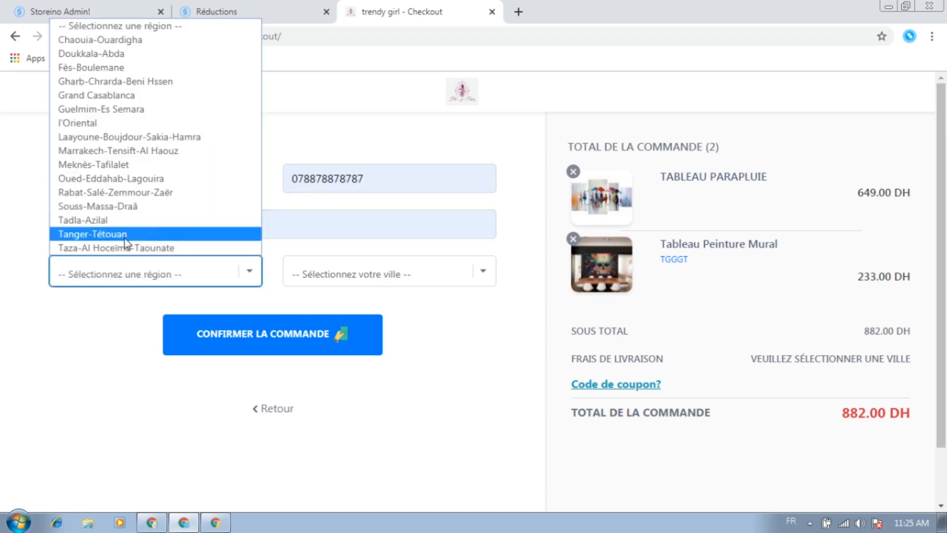
pyautogui.click(113, 94)
pyautogui.click(339, 274)
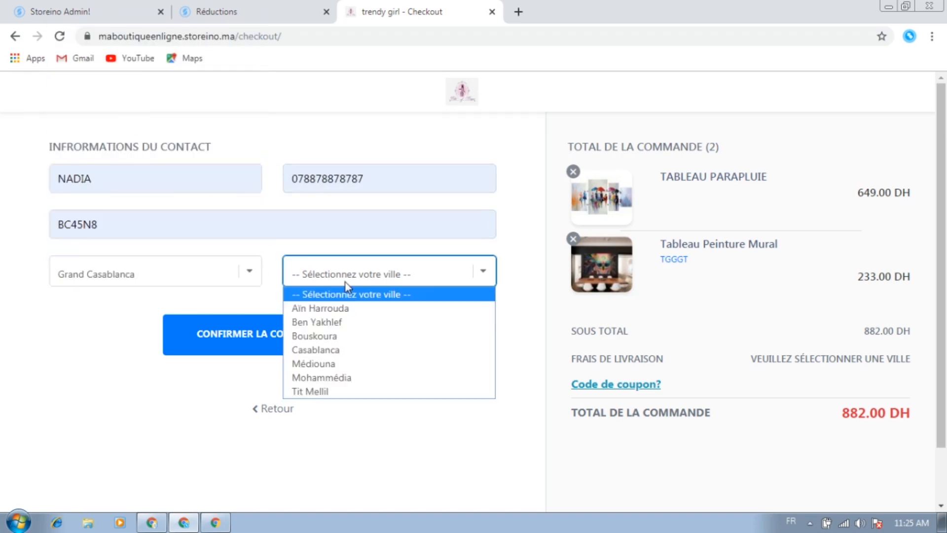
pyautogui.click(333, 323)
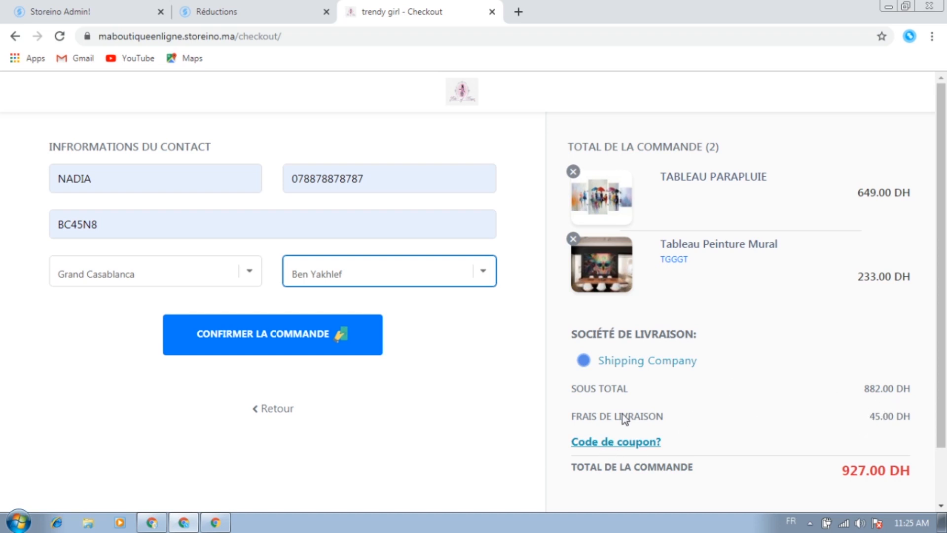
# Apply the coupon code arwa15 to the order
pyautogui.scroll(-2, 605, 444)
pyautogui.click(605, 380)
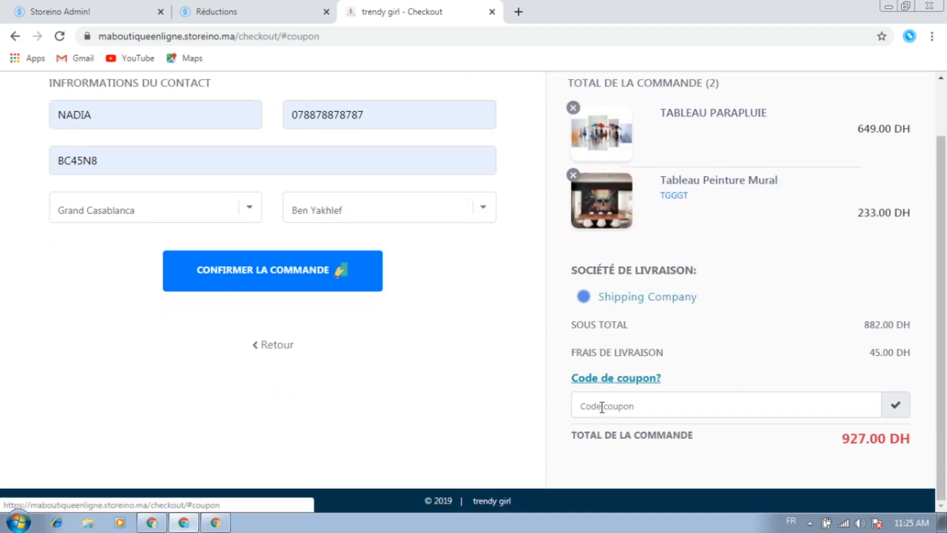
pyautogui.click(616, 402)
pyautogui.click(622, 436)
pyautogui.click(896, 408)
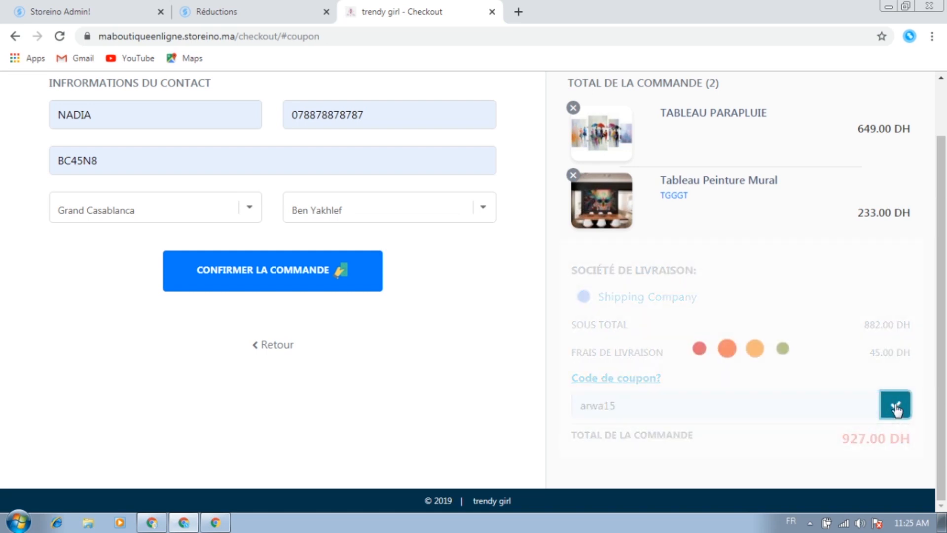
# Examine the coupon discount against the subtotal in the order summary
pyautogui.scroll(-1, 816, 437)
pyautogui.moveTo(856, 412); pyautogui.dragTo(916, 413)
pyautogui.moveTo(844, 305); pyautogui.dragTo(910, 297)
pyautogui.moveTo(836, 422); pyautogui.dragTo(919, 416)
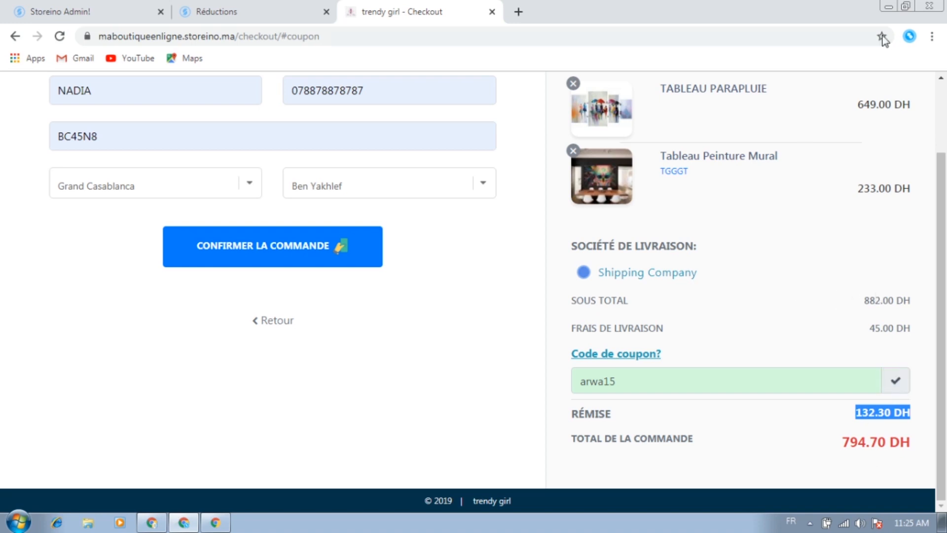
# Compare the subtotal with the coupon discount and confirm the order
pyautogui.moveTo(837, 301); pyautogui.dragTo(914, 307)
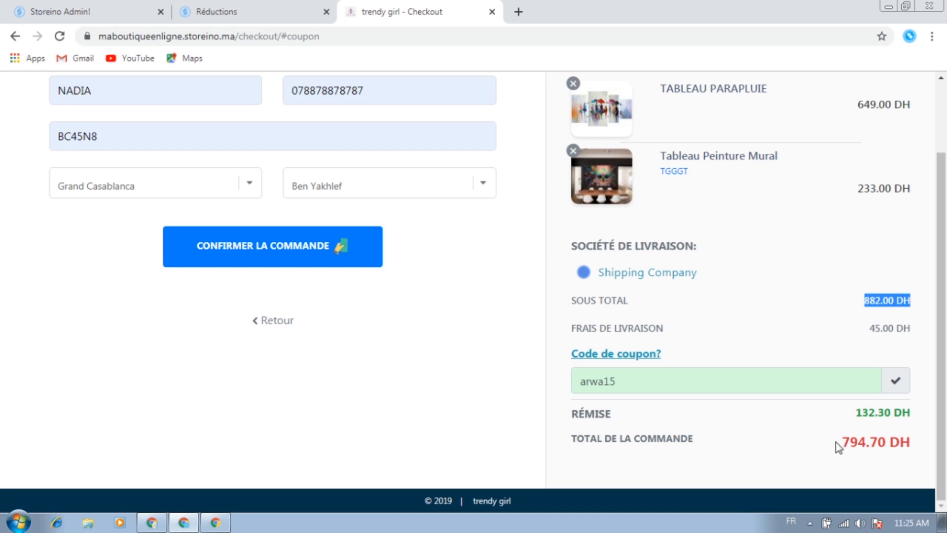
pyautogui.moveTo(854, 411); pyautogui.dragTo(919, 413)
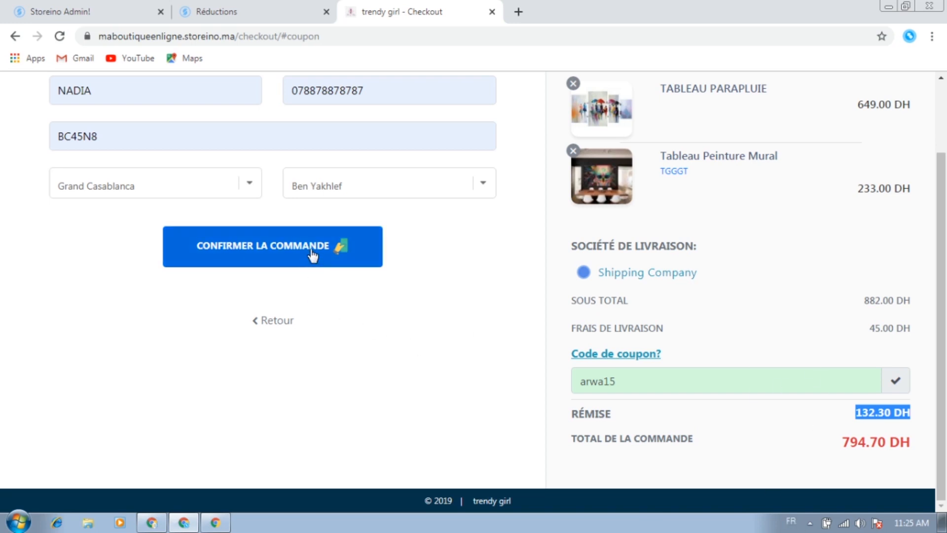
pyautogui.click(269, 253)
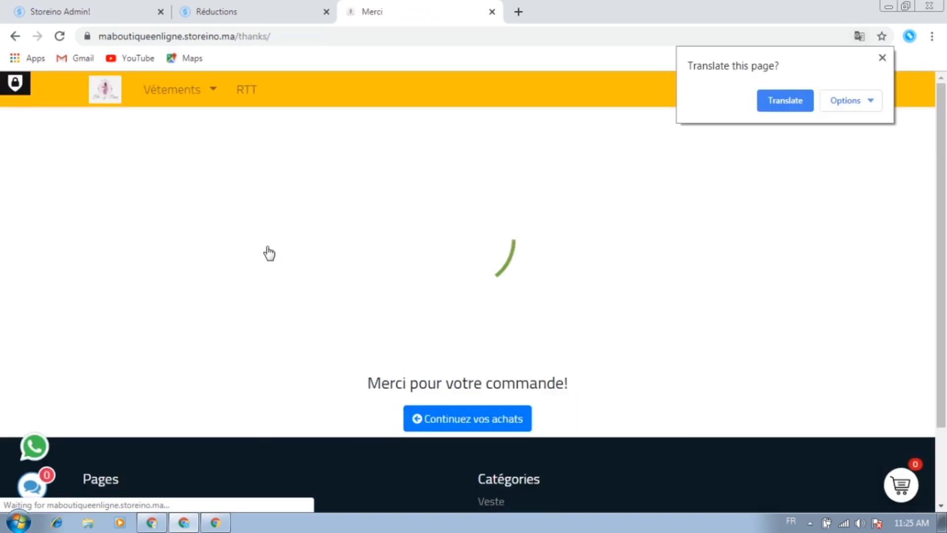
# Open the order list in the store admin and examine the newest order's coupon code and total
pyautogui.click(214, 12)
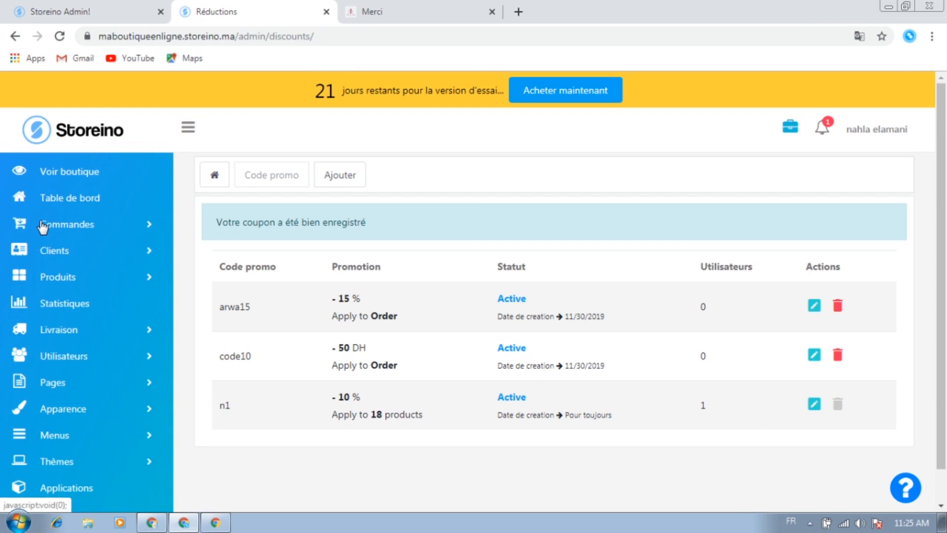
pyautogui.click(44, 224)
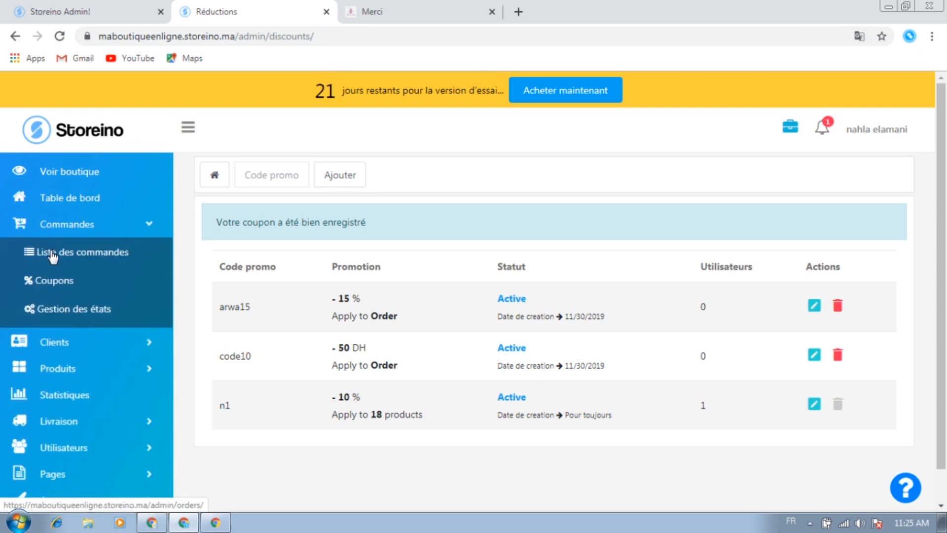
pyautogui.click(52, 254)
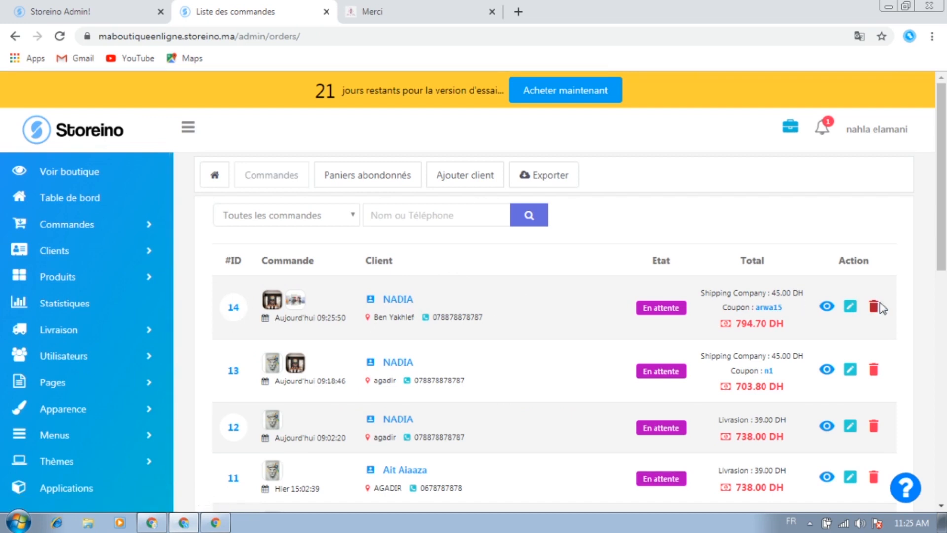
pyautogui.moveTo(742, 307); pyautogui.dragTo(804, 288)
pyautogui.click(791, 313)
pyautogui.click(790, 326)
pyautogui.moveTo(789, 326); pyautogui.dragTo(736, 324)
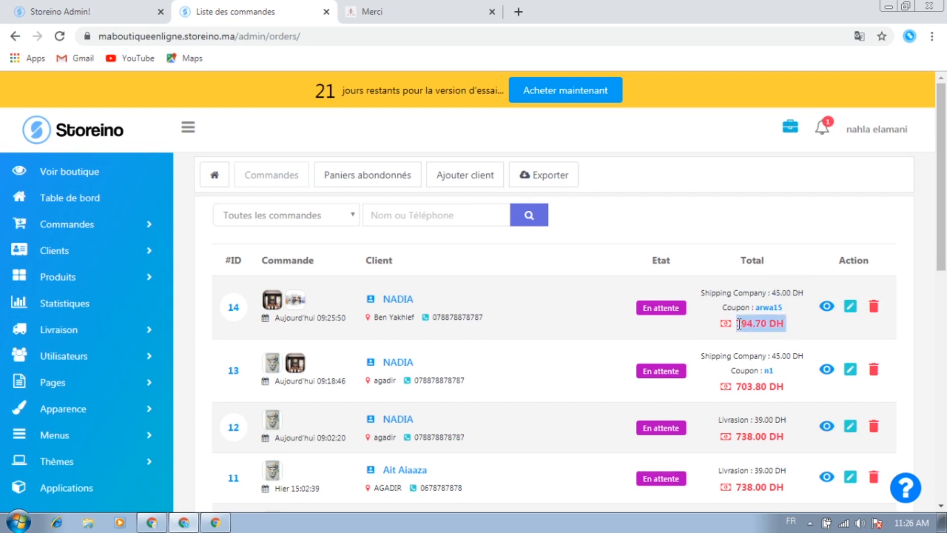
pyautogui.click(800, 325)
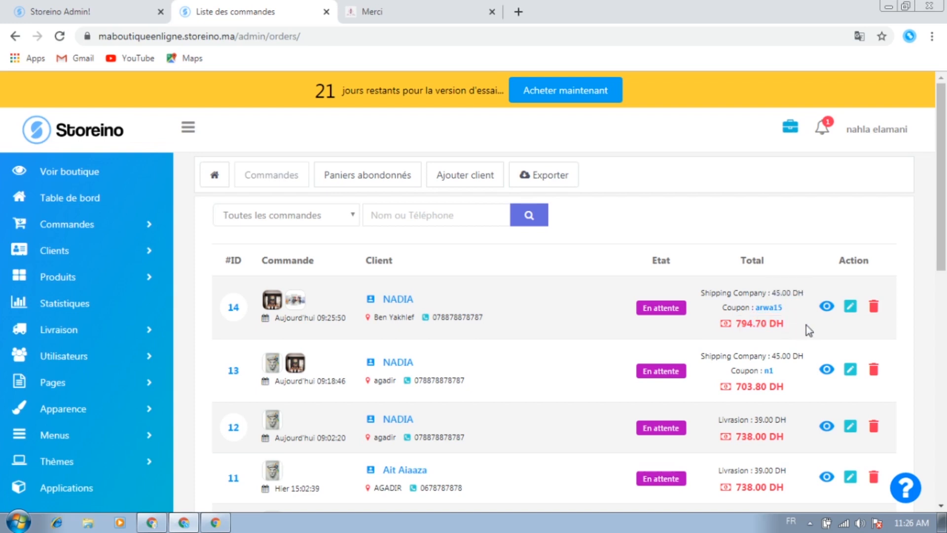
# Open the newest order for editing and check its coupon selection
pyautogui.click(851, 309)
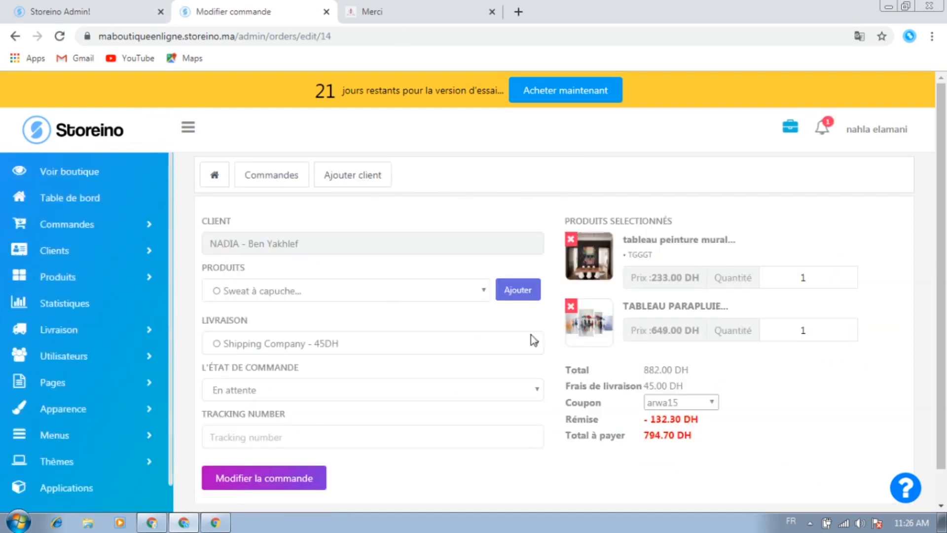
pyautogui.click(680, 404)
pyautogui.click(680, 404)
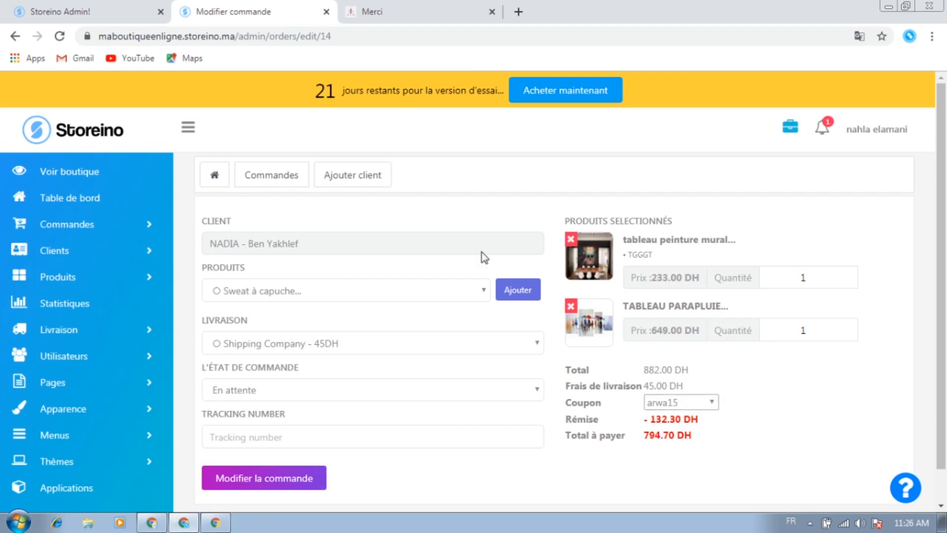
# Return to the order list and open the 1382.00 DH order dated 31/10/2019 for editing
pyautogui.click(43, 225)
pyautogui.click(58, 254)
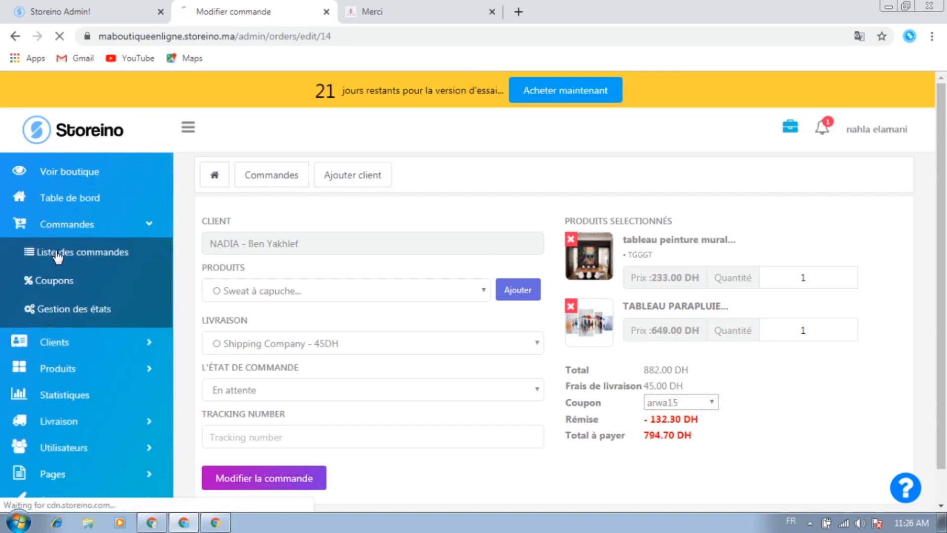
pyautogui.scroll(-5, 730, 316)
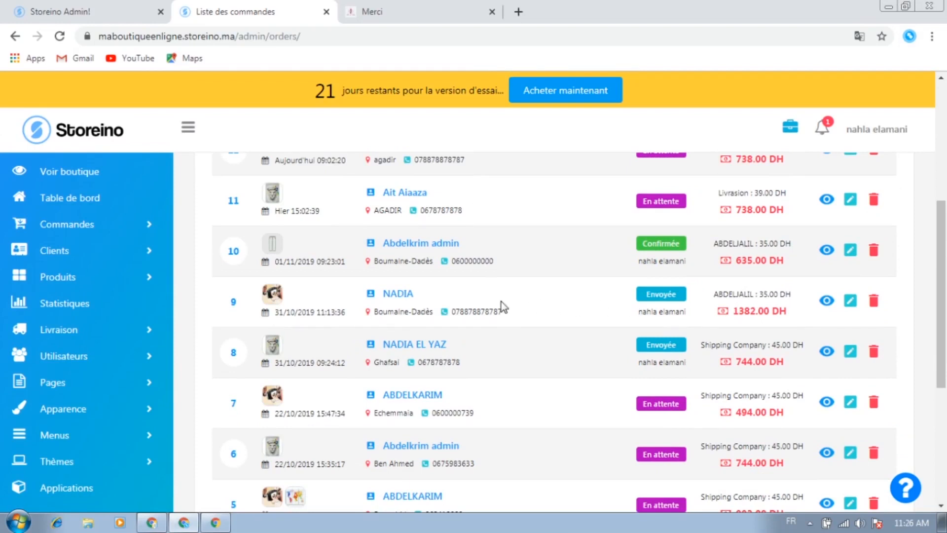
pyautogui.click(851, 301)
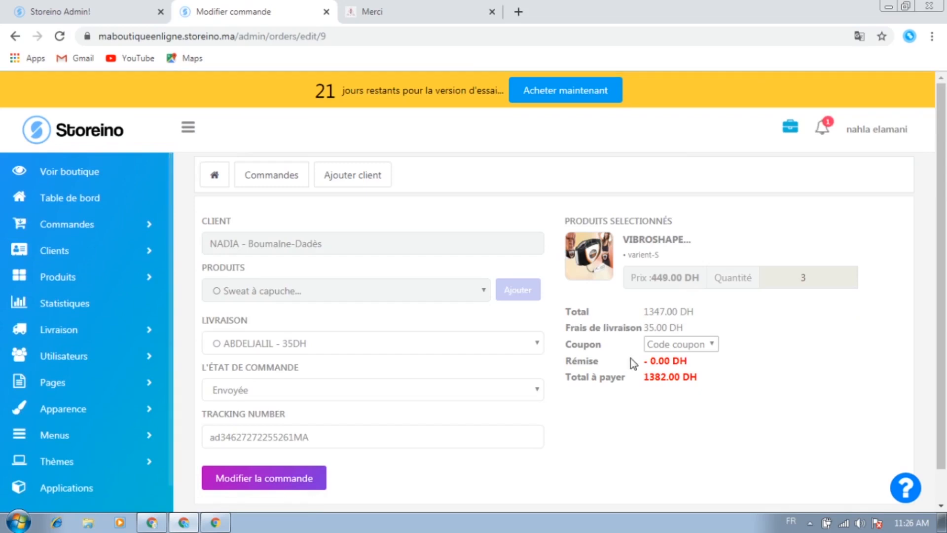
# Check the order's current discount and assign the coupon n1 to the order
pyautogui.moveTo(643, 360); pyautogui.dragTo(704, 359)
pyautogui.click(707, 363)
pyautogui.click(705, 345)
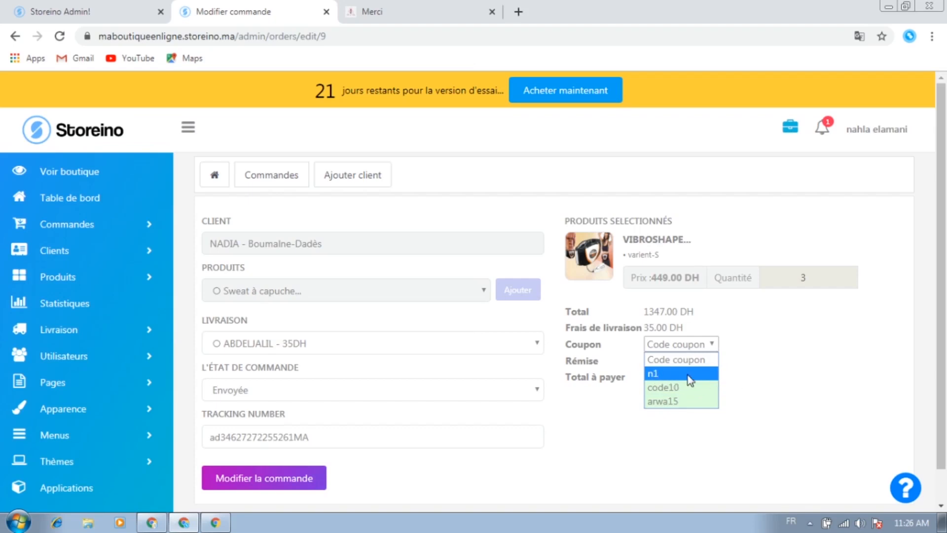
pyautogui.click(659, 374)
# Compare the order's product total with the discount granted by coupon n1
pyautogui.moveTo(644, 360); pyautogui.dragTo(708, 370)
pyautogui.click(644, 313)
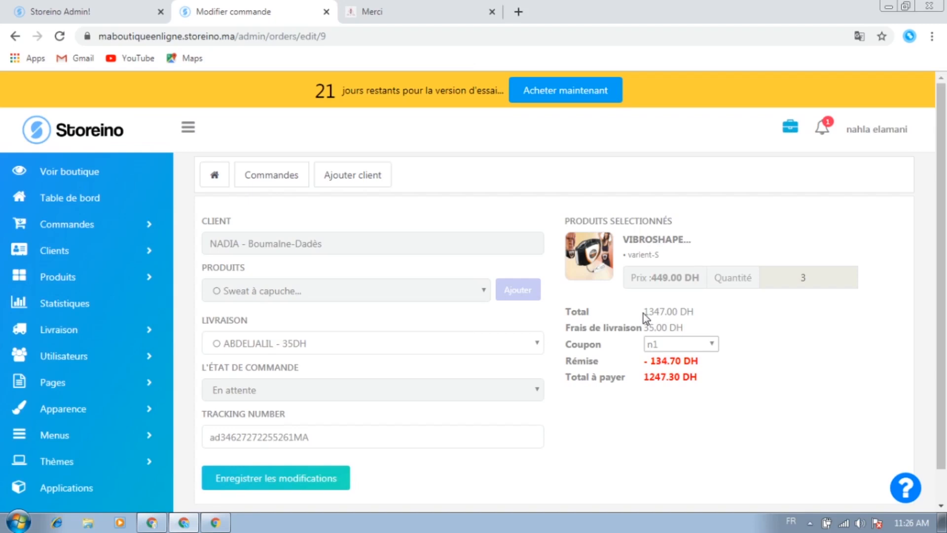
pyautogui.moveTo(644, 312); pyautogui.dragTo(672, 312)
pyautogui.moveTo(645, 362); pyautogui.dragTo(705, 368)
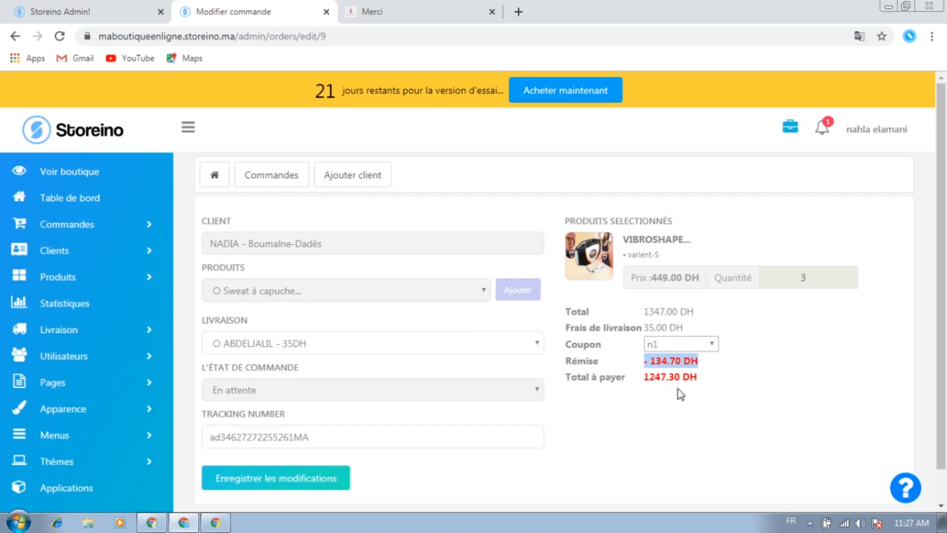
# Save the changes to the VIBROSHAPE order, keeping its existing delivery option
pyautogui.scroll(-1, 474, 256)
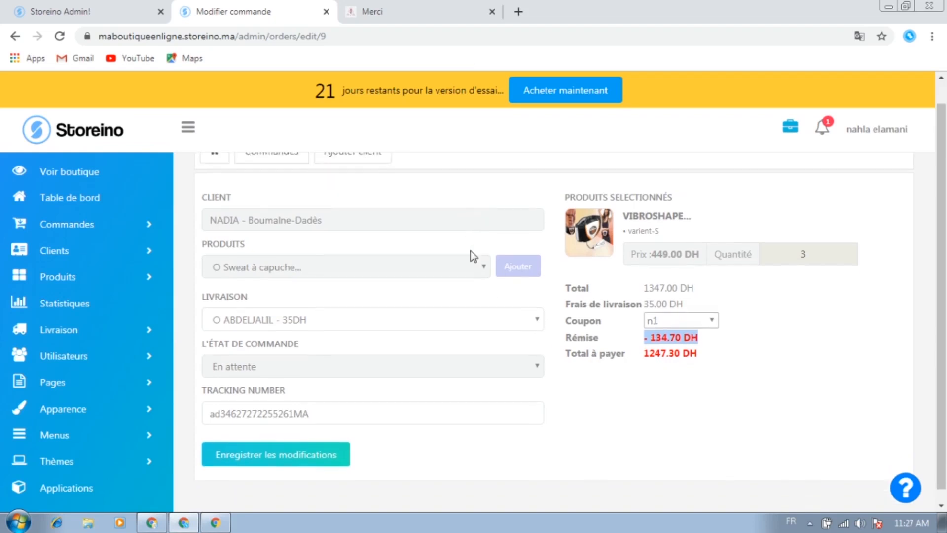
pyautogui.click(439, 316)
pyautogui.click(438, 315)
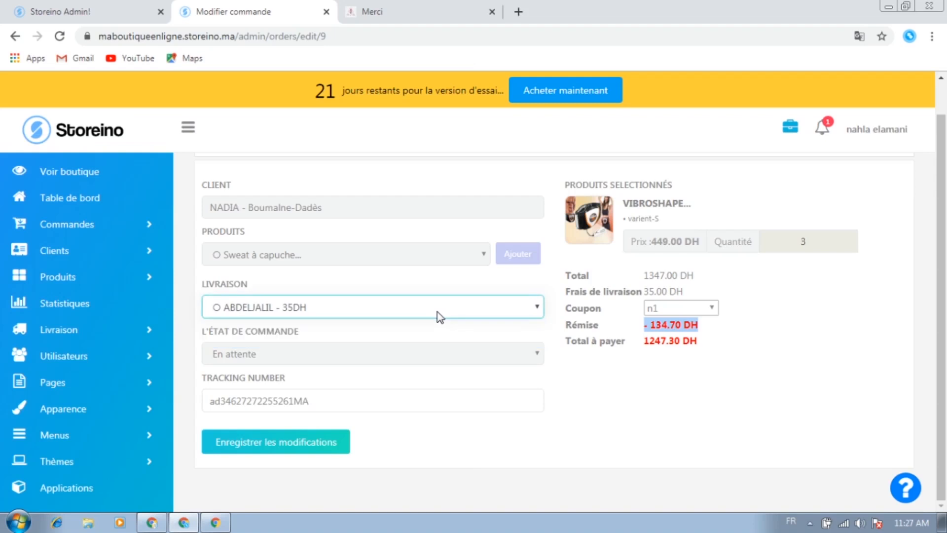
pyautogui.click(312, 447)
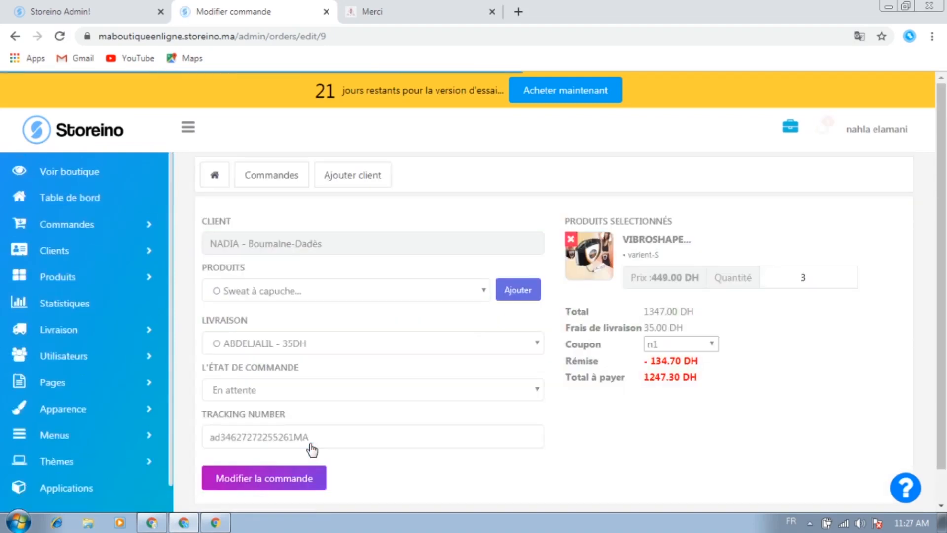
# Return to the order list and examine the coupon and total of the modified 31/10/2019 order among the others
pyautogui.click(88, 238)
pyautogui.click(81, 253)
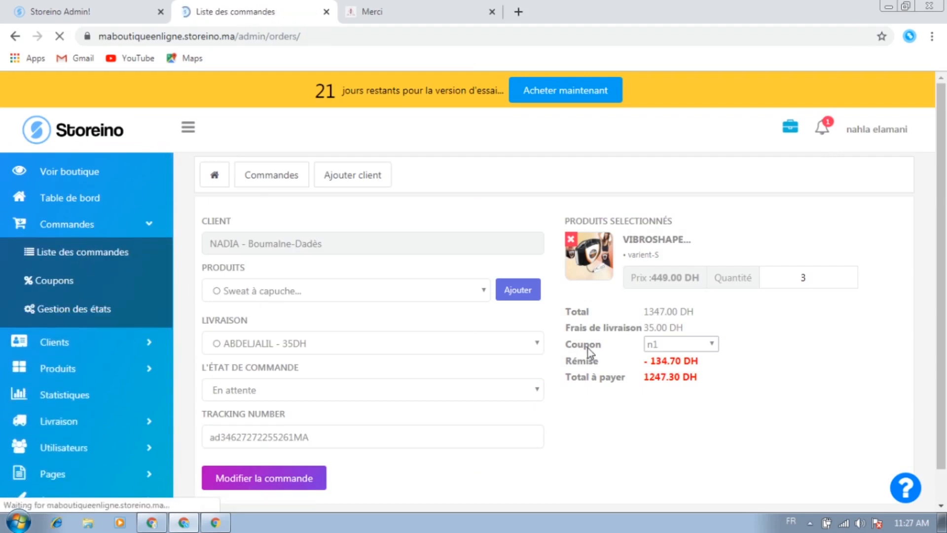
pyautogui.scroll(-4, 760, 348)
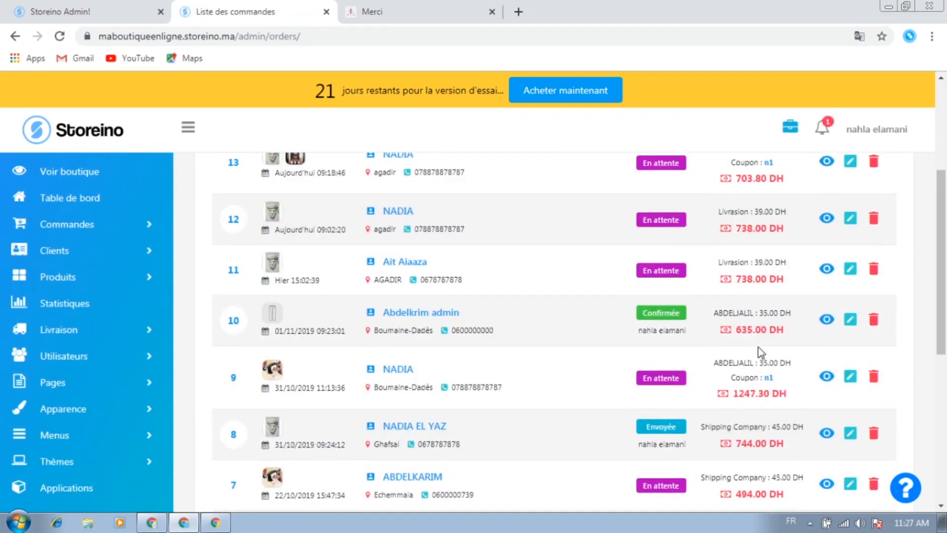
pyautogui.scroll(1, 760, 351)
pyautogui.scroll(-1, 759, 348)
pyautogui.moveTo(787, 396)
pyautogui.mouseDown()
pyautogui.moveTo(713, 396)
pyautogui.moveTo(782, 381)
pyautogui.mouseUp()
pyautogui.scroll(4, 557, 354)
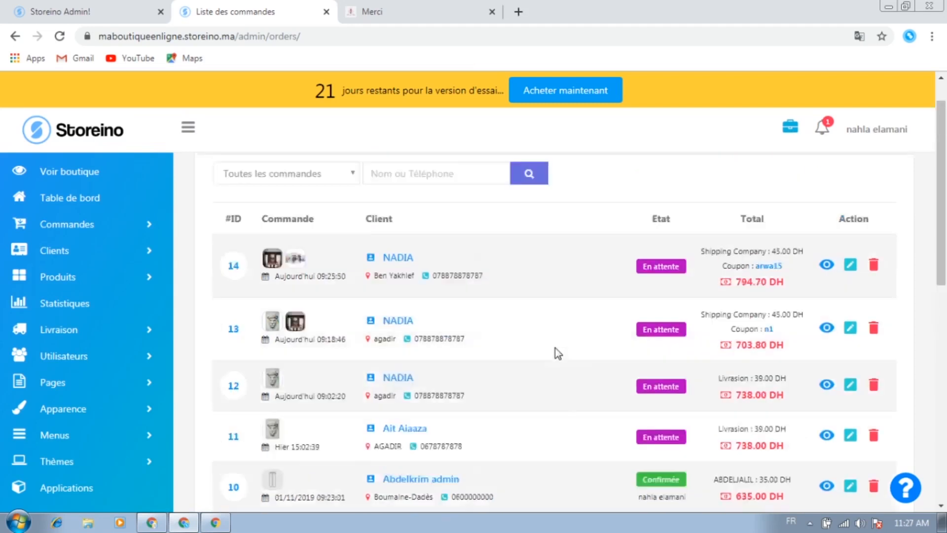
pyautogui.scroll(-5, 624, 393)
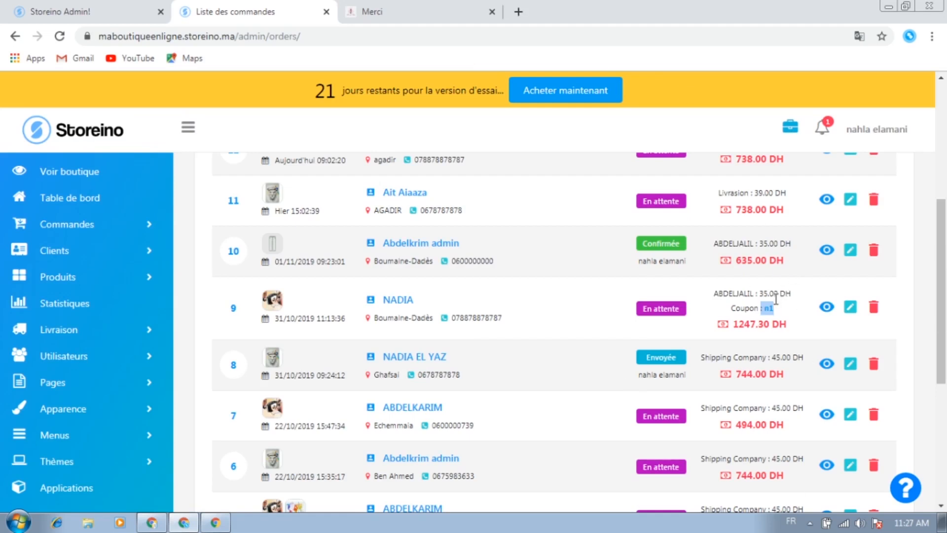
pyautogui.scroll(-5, 774, 336)
pyautogui.scroll(10, 772, 350)
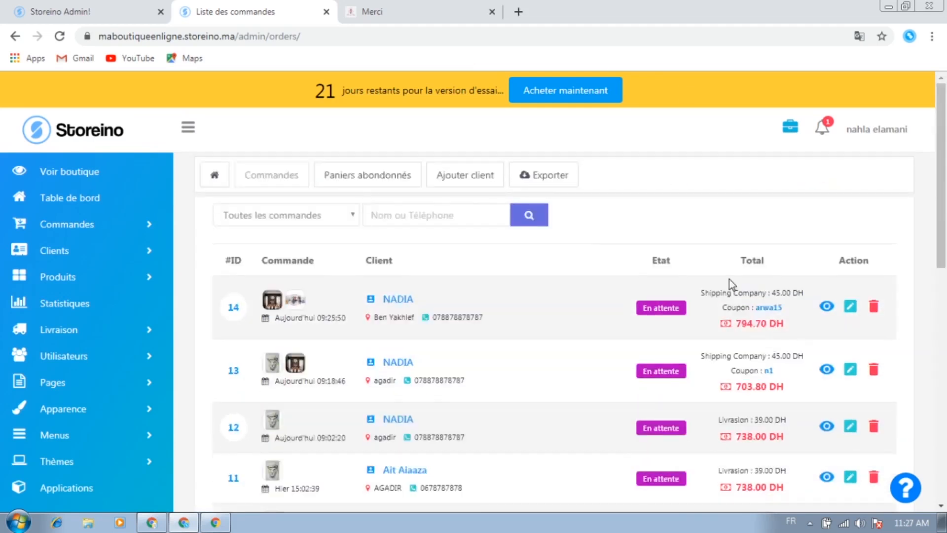